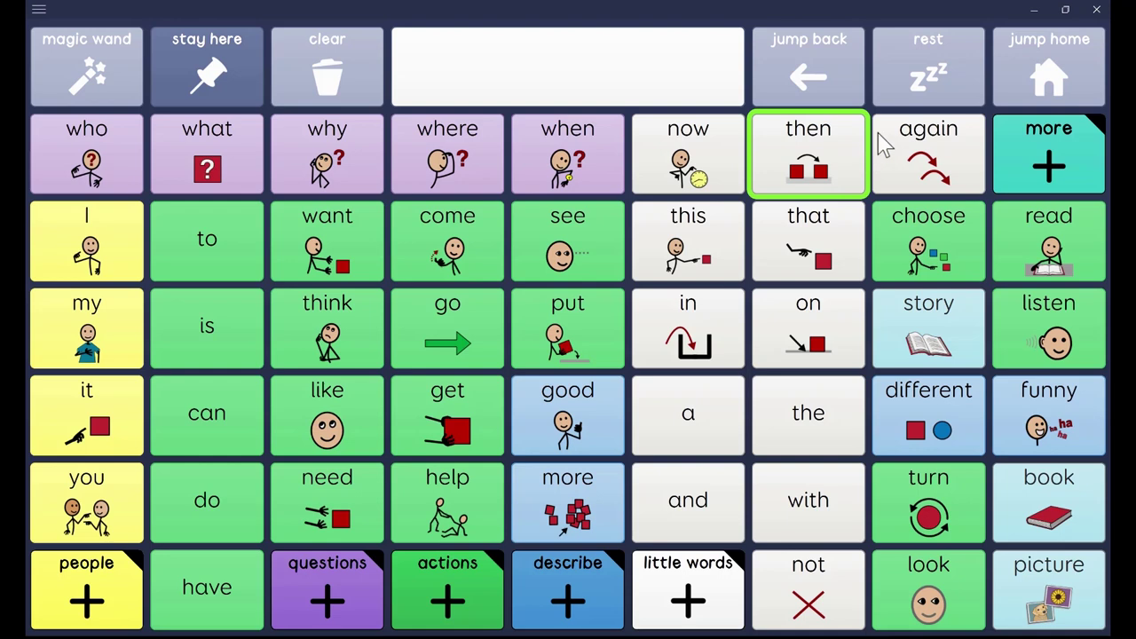
# Jump back twice from the subjects page to the home core word page
pyautogui.click(798, 84)
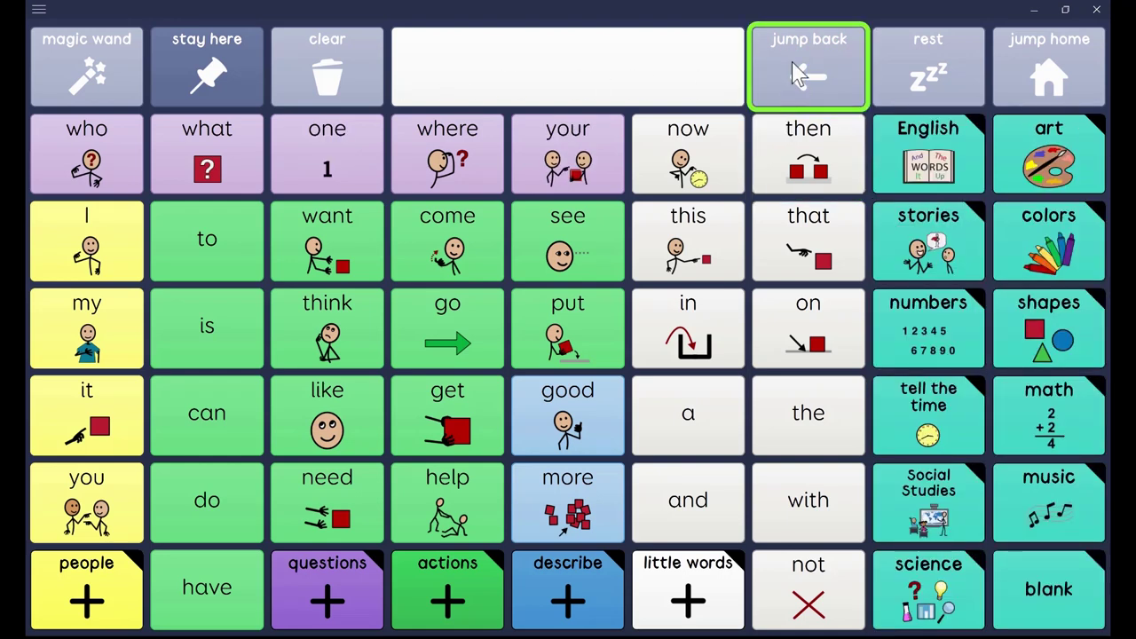
pyautogui.click(791, 61)
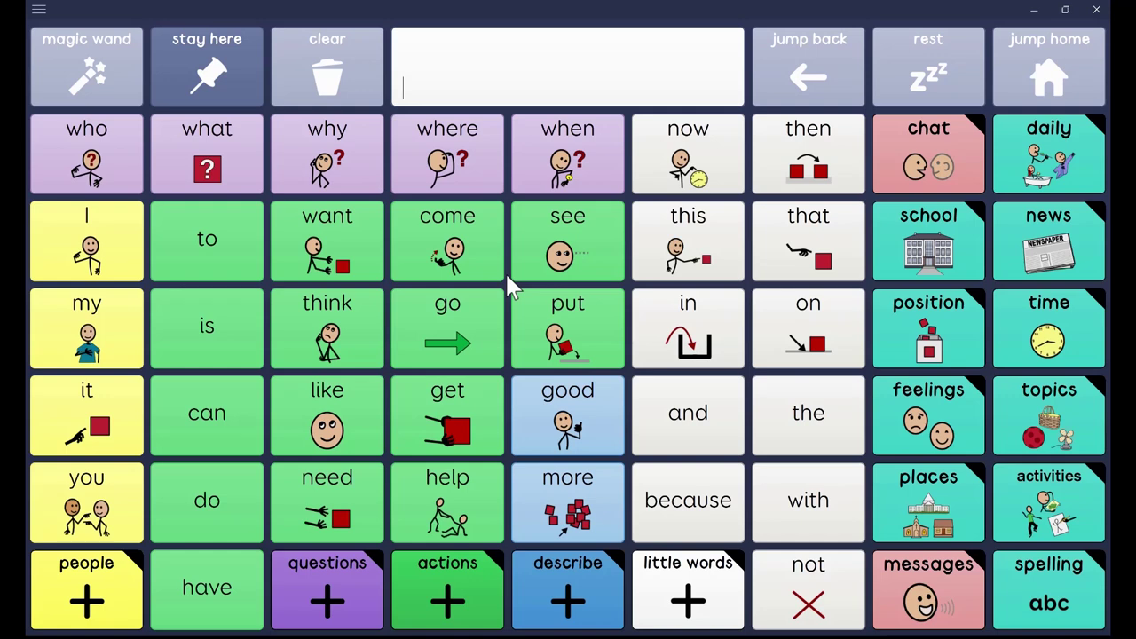
pyautogui.click(450, 607)
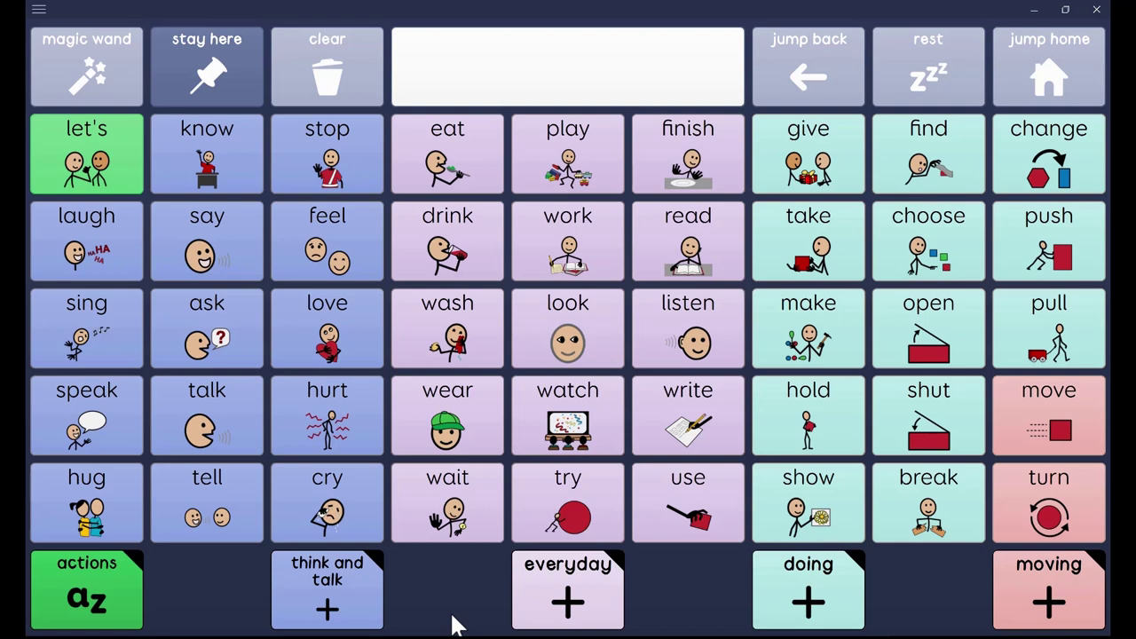
pyautogui.click(1085, 84)
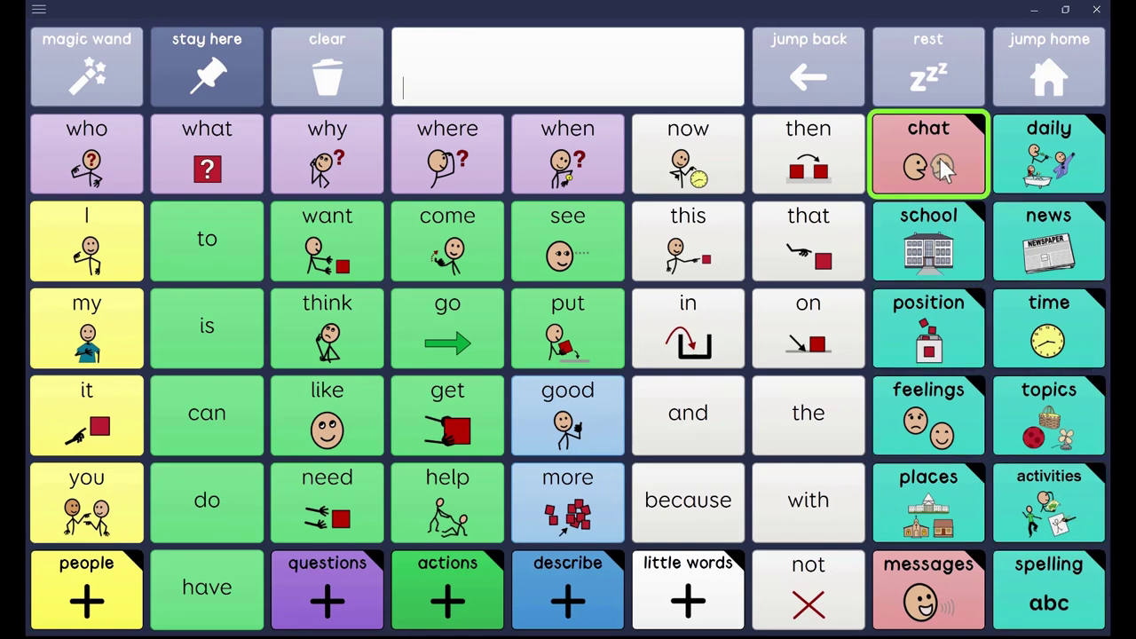
# Open the position folder, keep it from switching away, and add On, on and off to the message
pyautogui.click(929, 335)
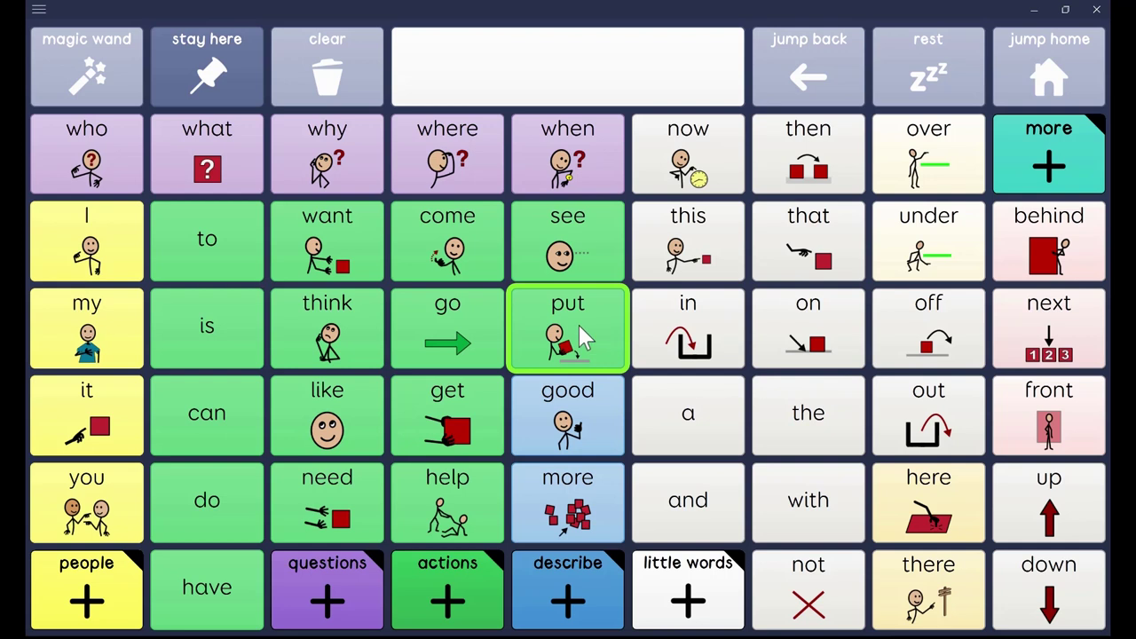
pyautogui.click(220, 74)
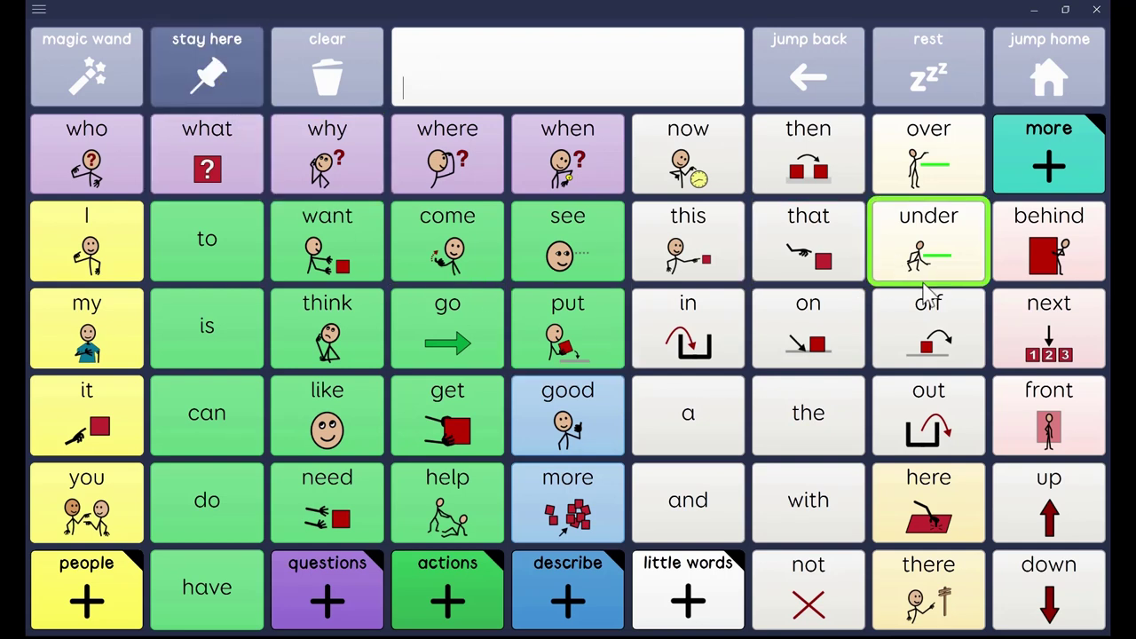
pyautogui.click(825, 340)
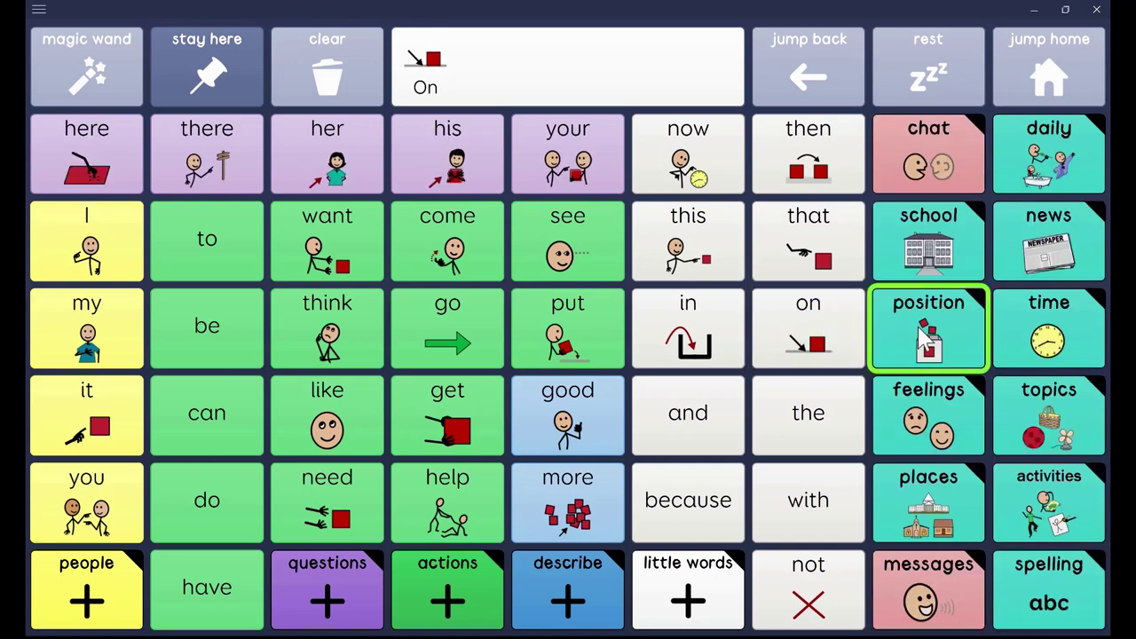
pyautogui.click(928, 330)
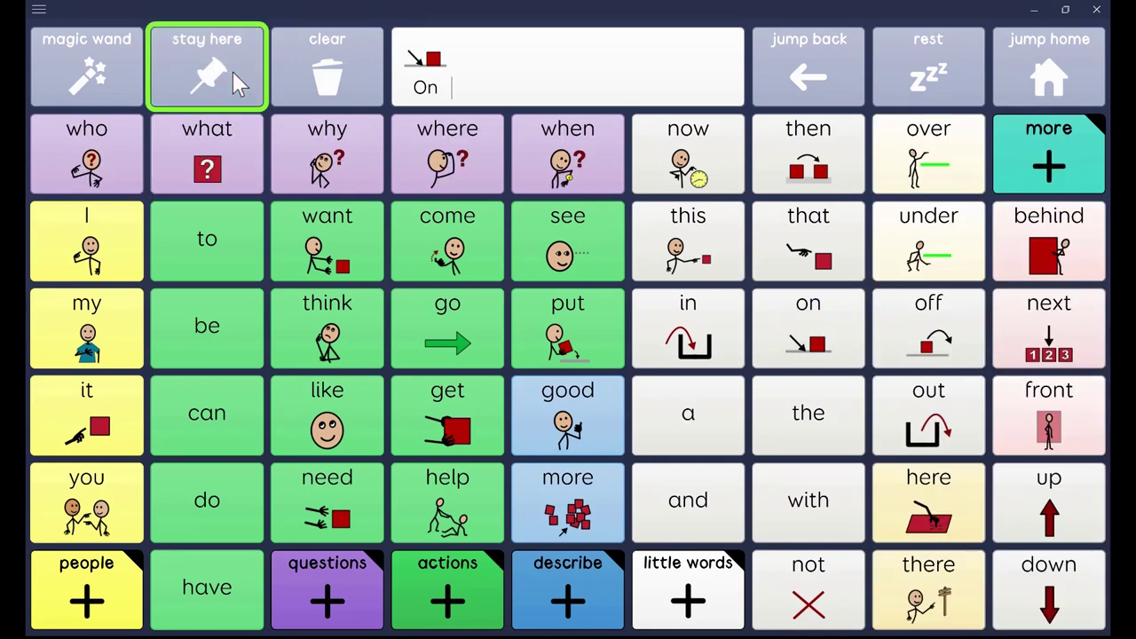
pyautogui.click(836, 342)
pyautogui.click(918, 348)
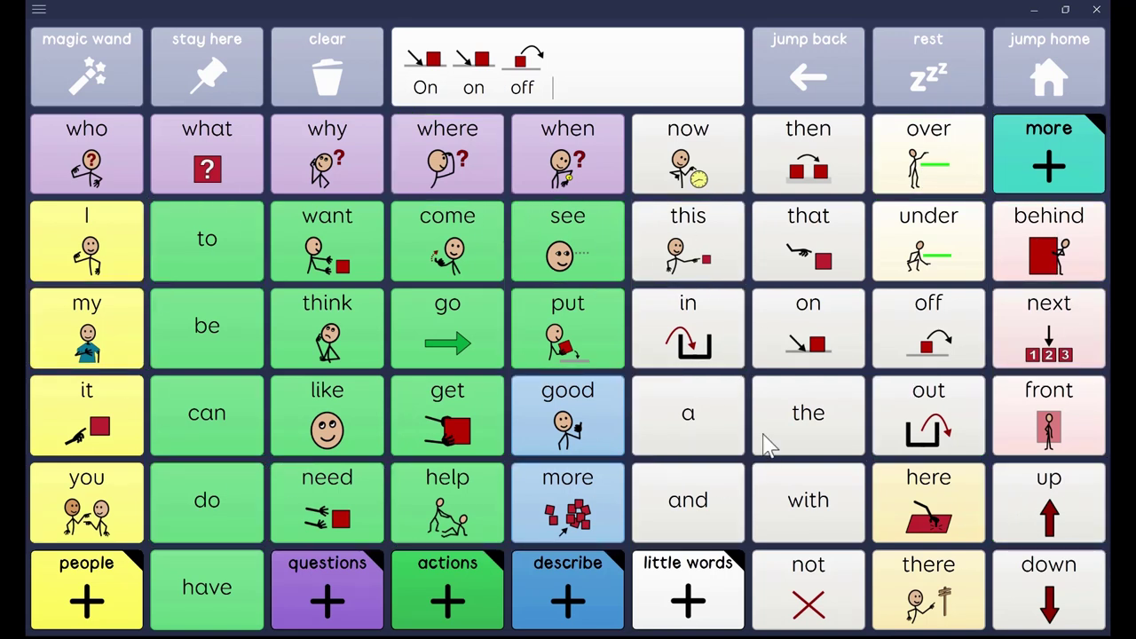
# Add the words put, it, here, put and in to the message
pyautogui.click(573, 329)
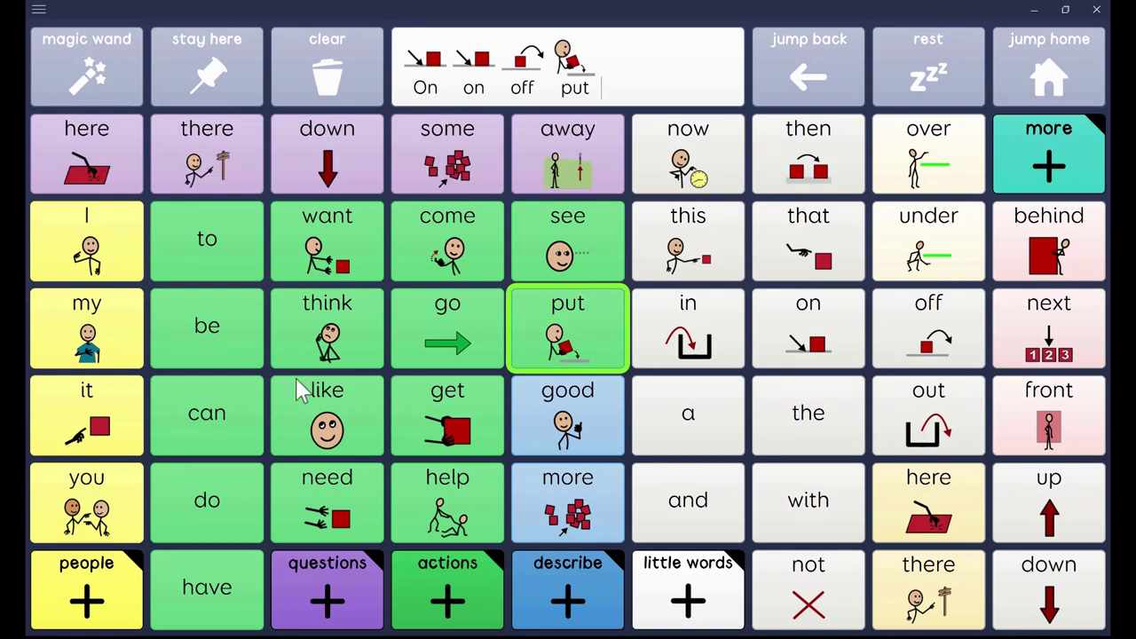
pyautogui.click(133, 414)
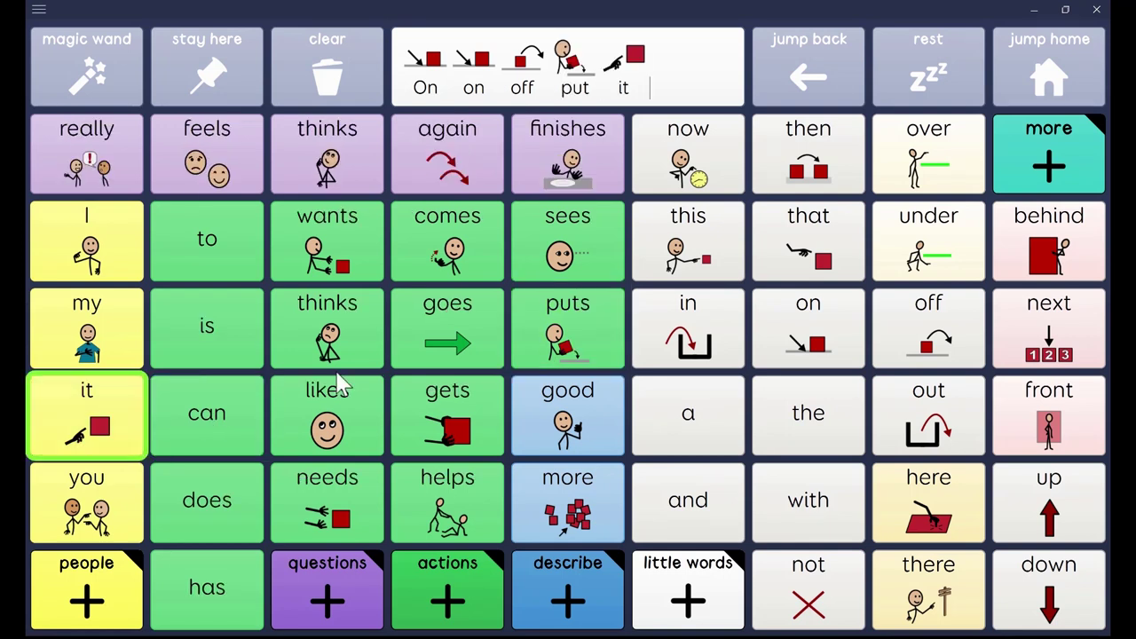
pyautogui.click(958, 523)
pyautogui.click(590, 351)
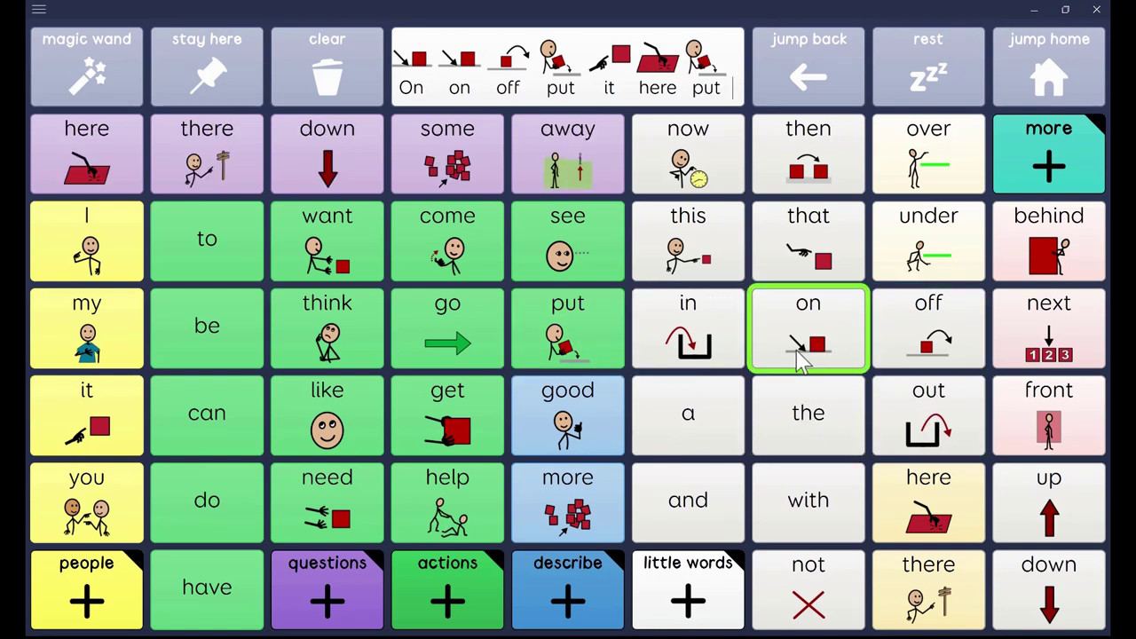
pyautogui.click(685, 355)
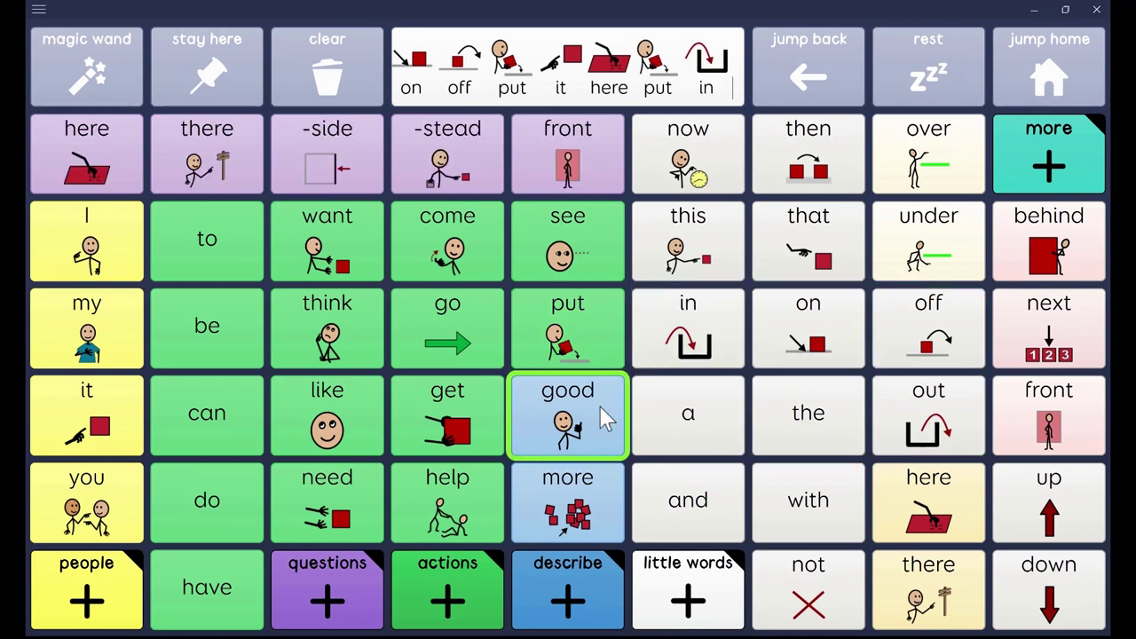
# Add get, get, out, next, go, see and over to the message
pyautogui.click(479, 426)
pyautogui.click(479, 426)
pyautogui.click(947, 424)
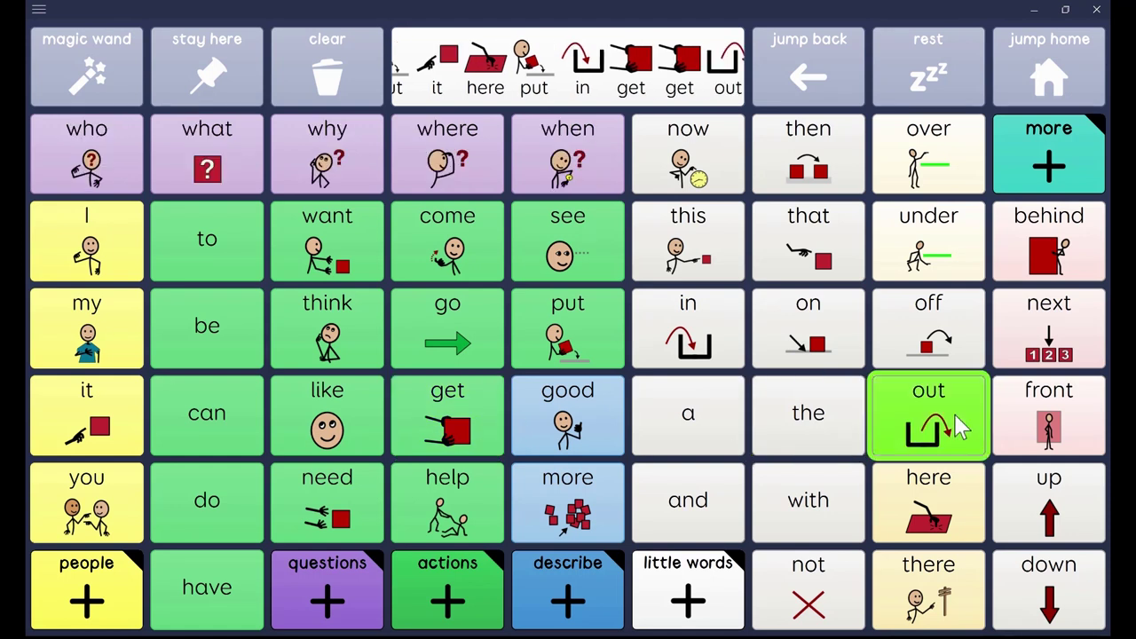
pyautogui.click(1072, 329)
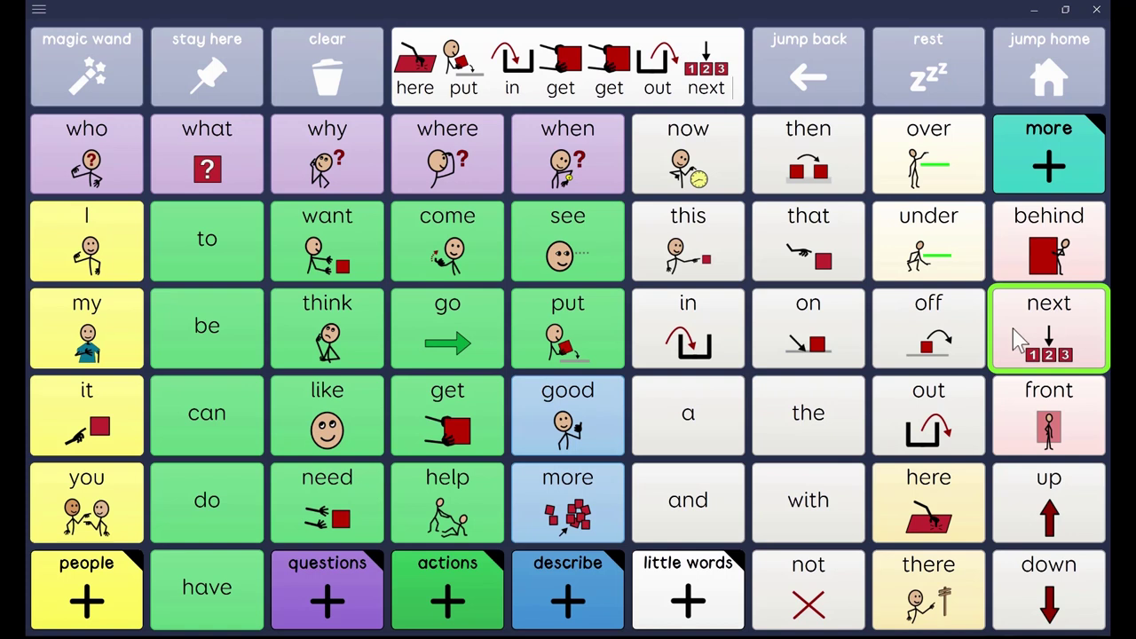
pyautogui.click(470, 349)
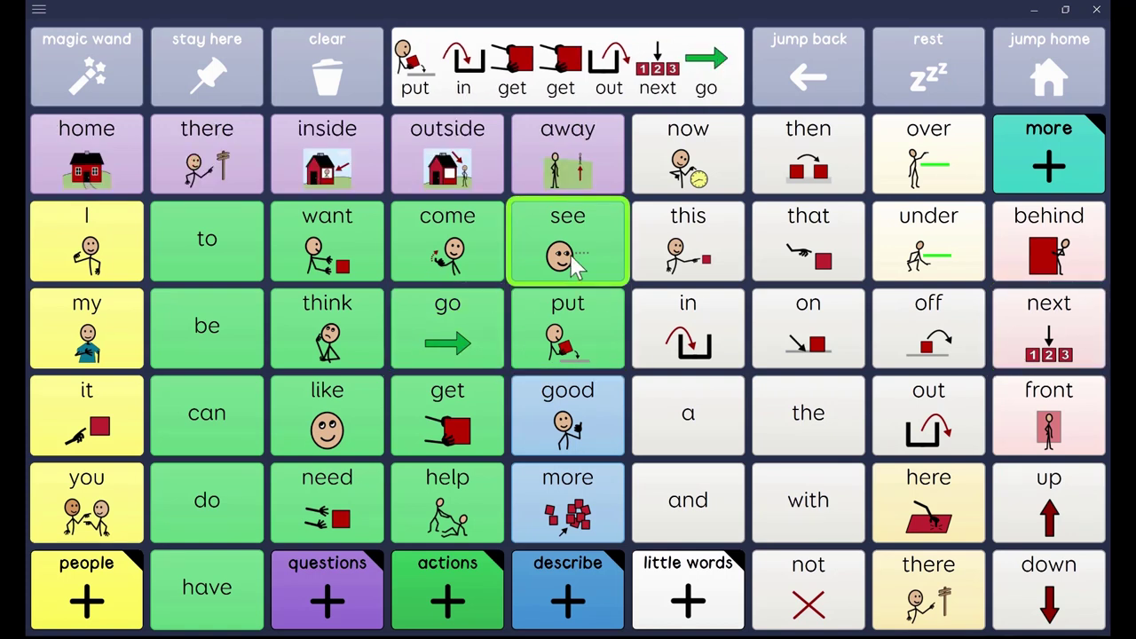
pyautogui.click(575, 257)
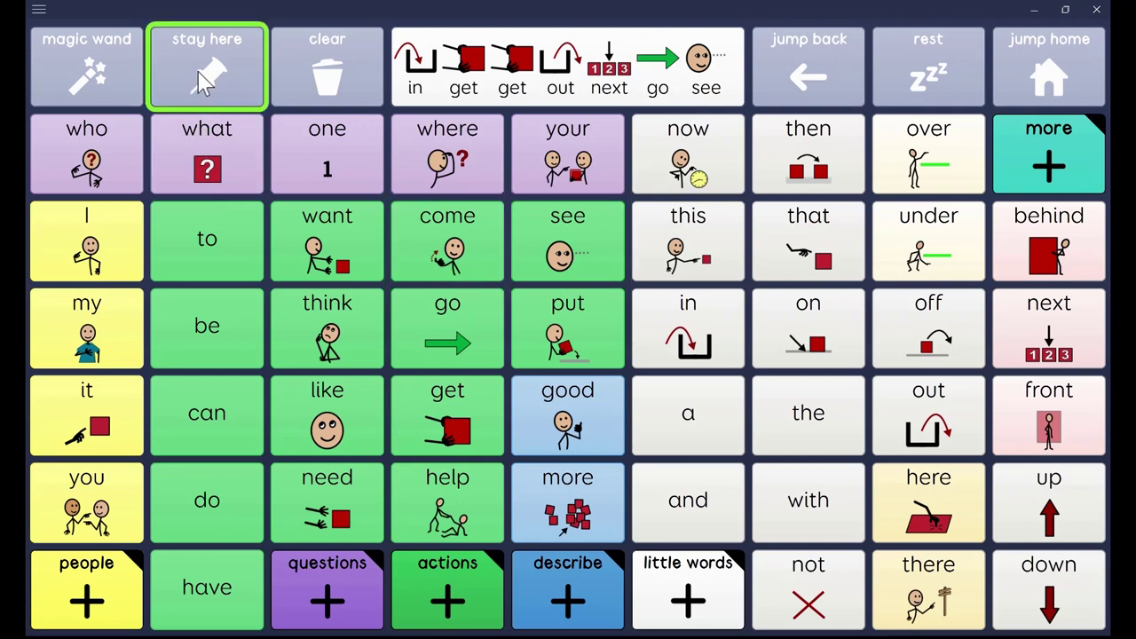
pyautogui.click(235, 88)
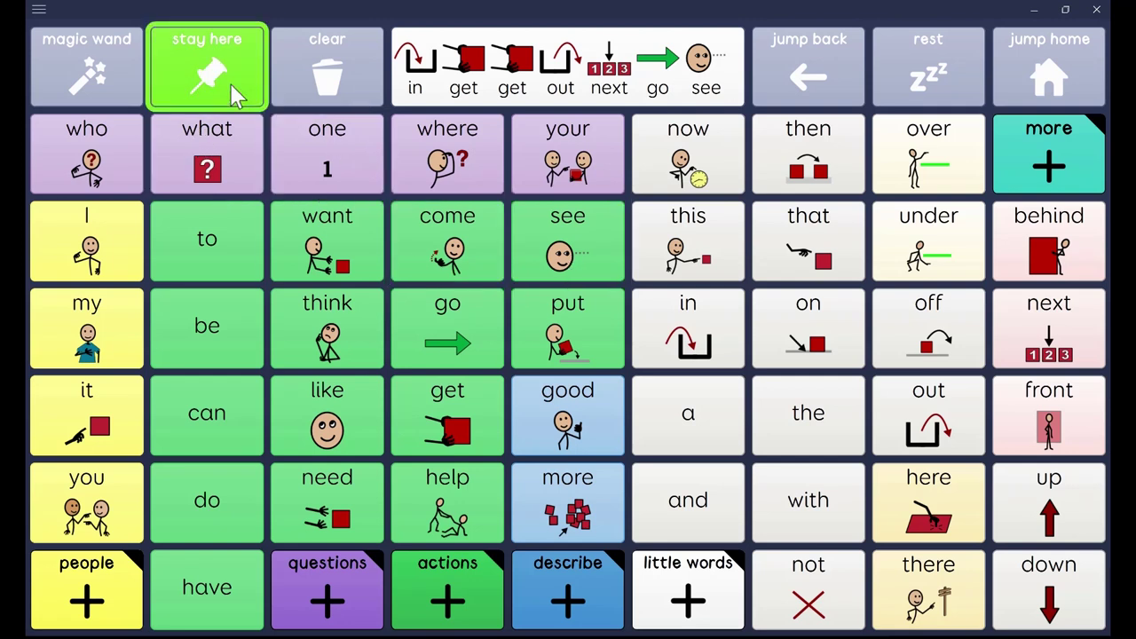
pyautogui.click(930, 174)
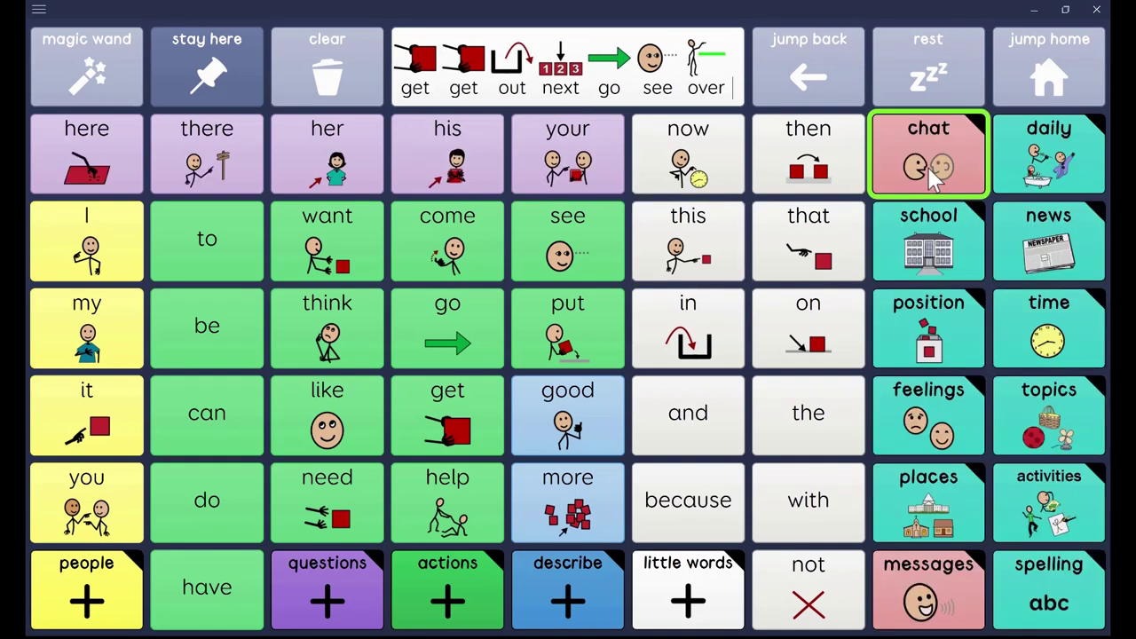
# On the pinned chat page, add bye, hi, bye, hey!, Hi, ha ha, sorry and hi
pyautogui.click(939, 170)
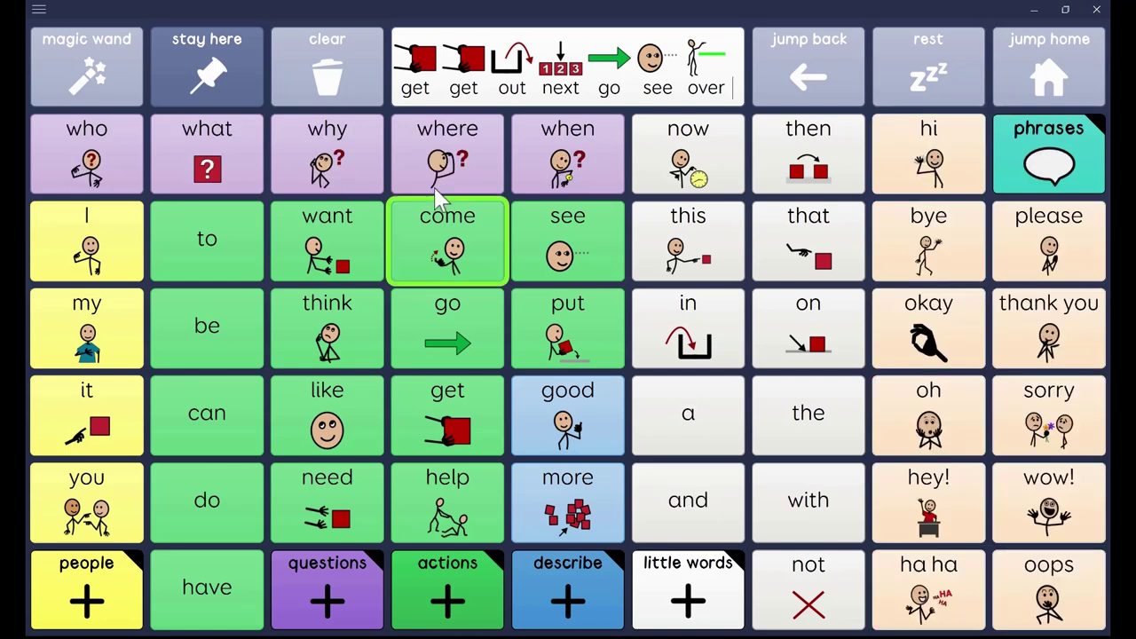
pyautogui.click(221, 87)
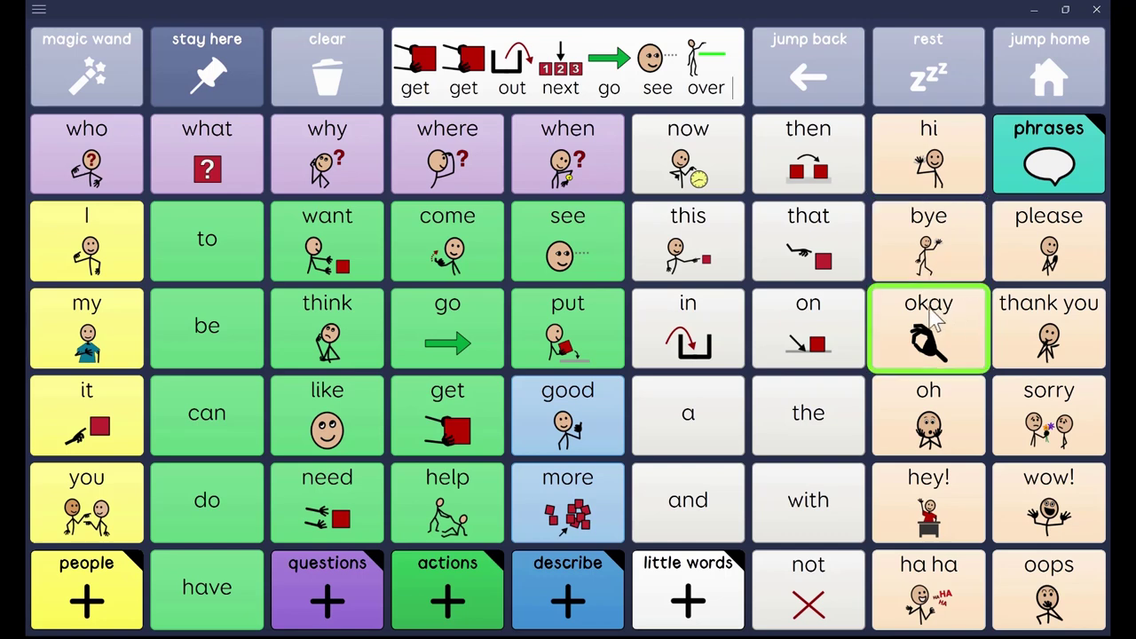
pyautogui.click(933, 238)
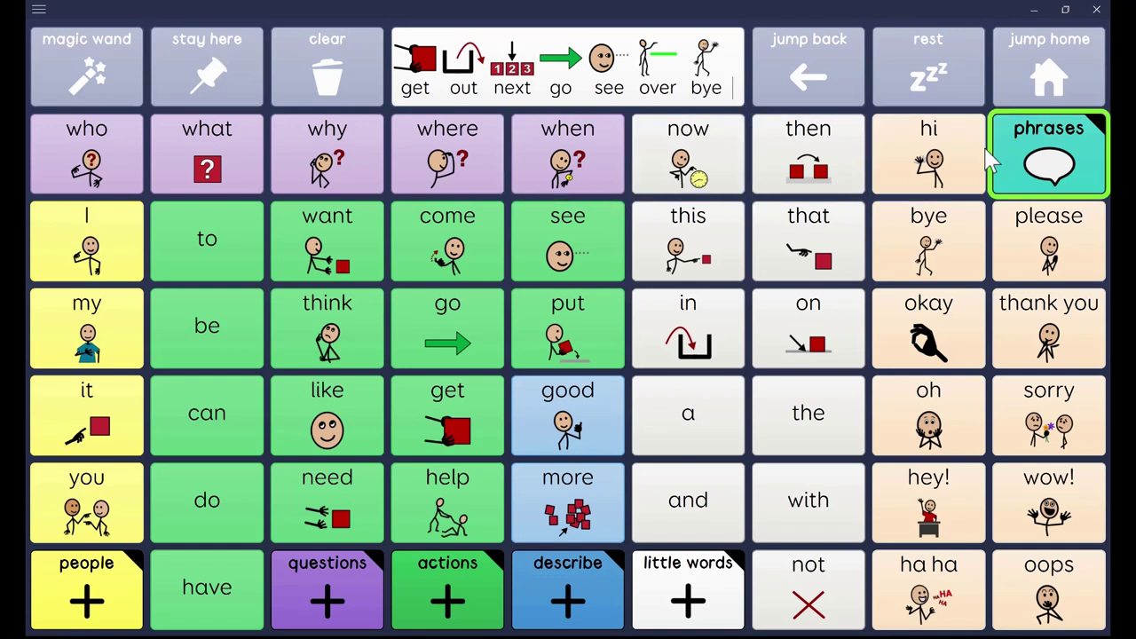
pyautogui.click(939, 167)
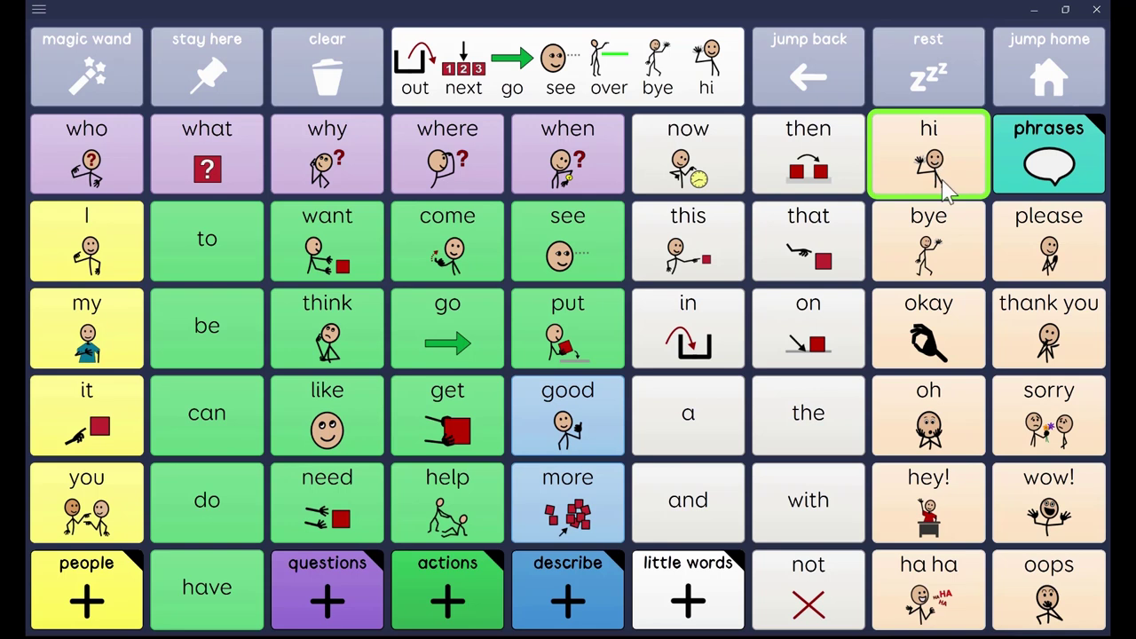
pyautogui.click(942, 240)
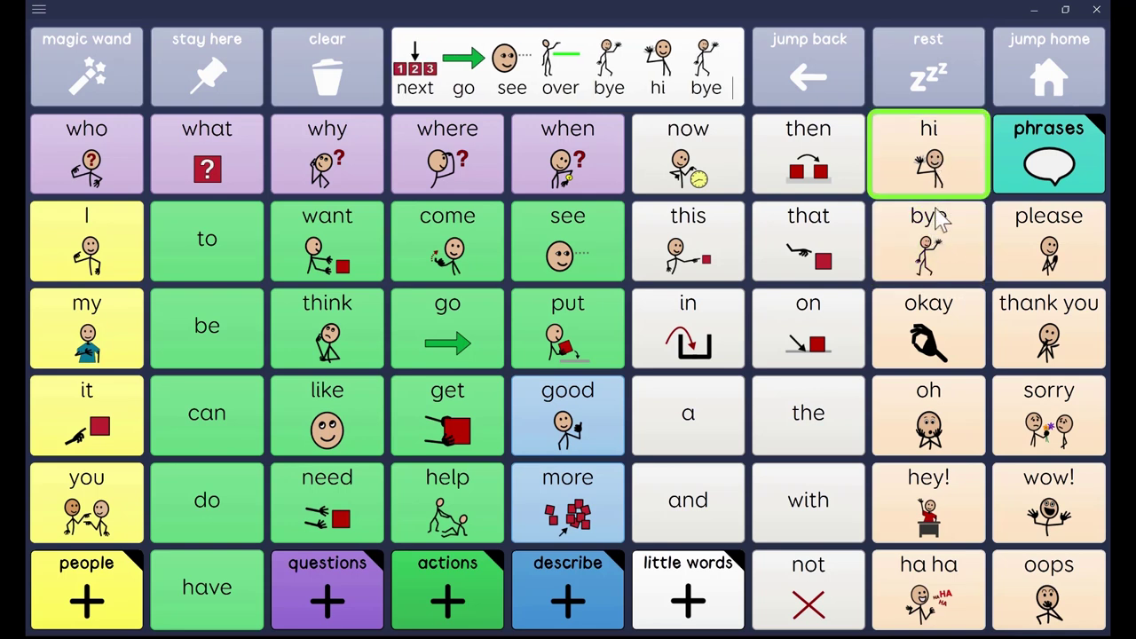
pyautogui.click(960, 501)
pyautogui.click(950, 155)
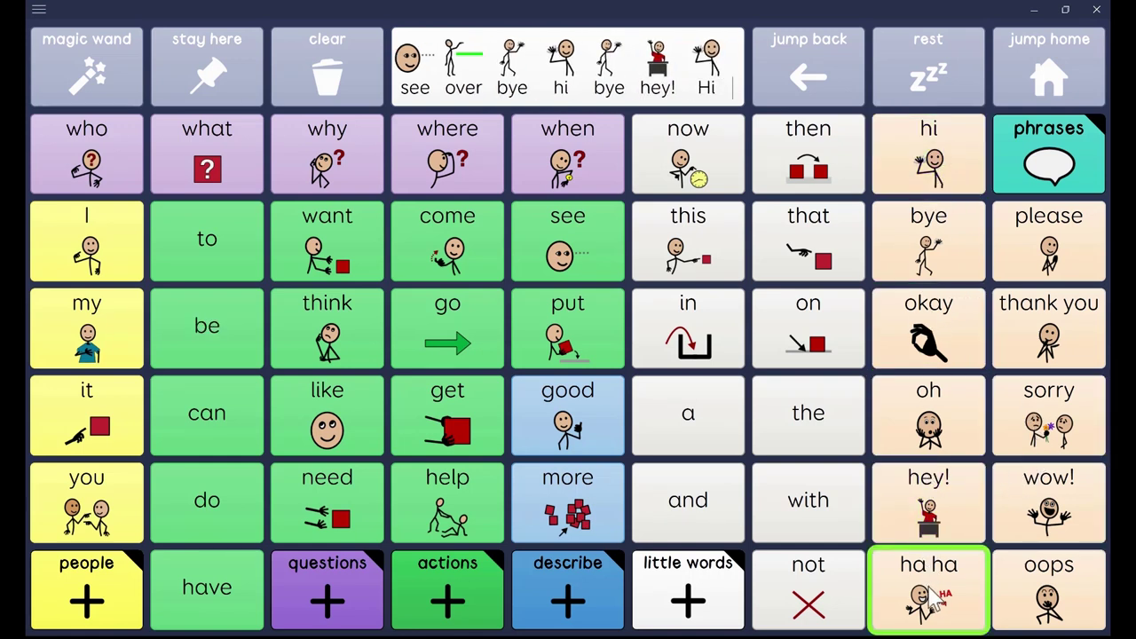
pyautogui.click(931, 602)
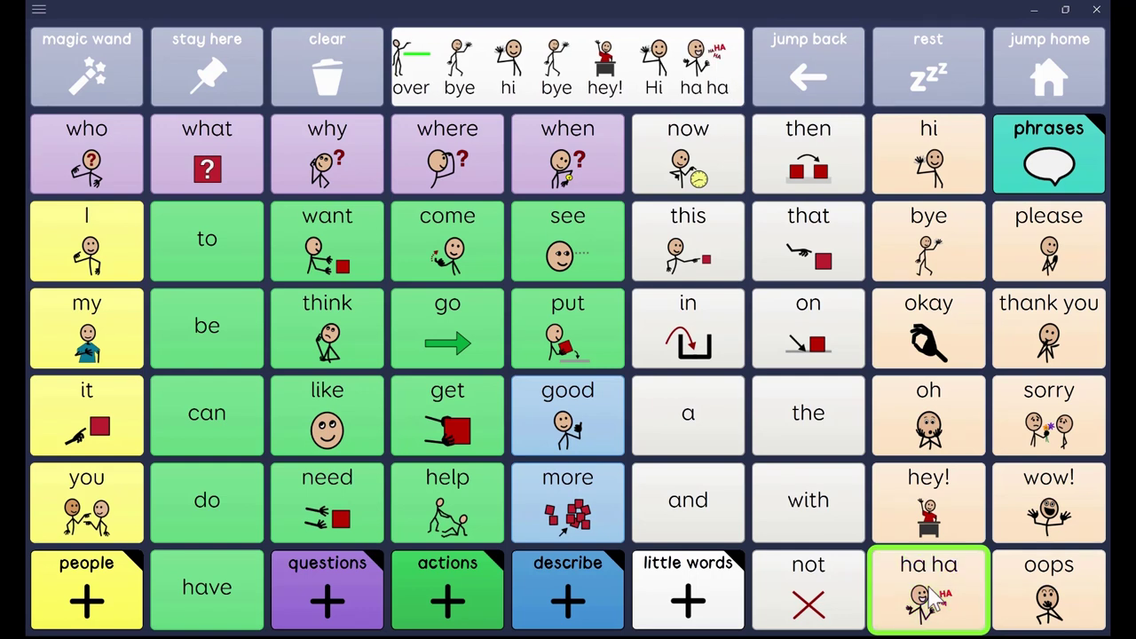
pyautogui.click(1070, 422)
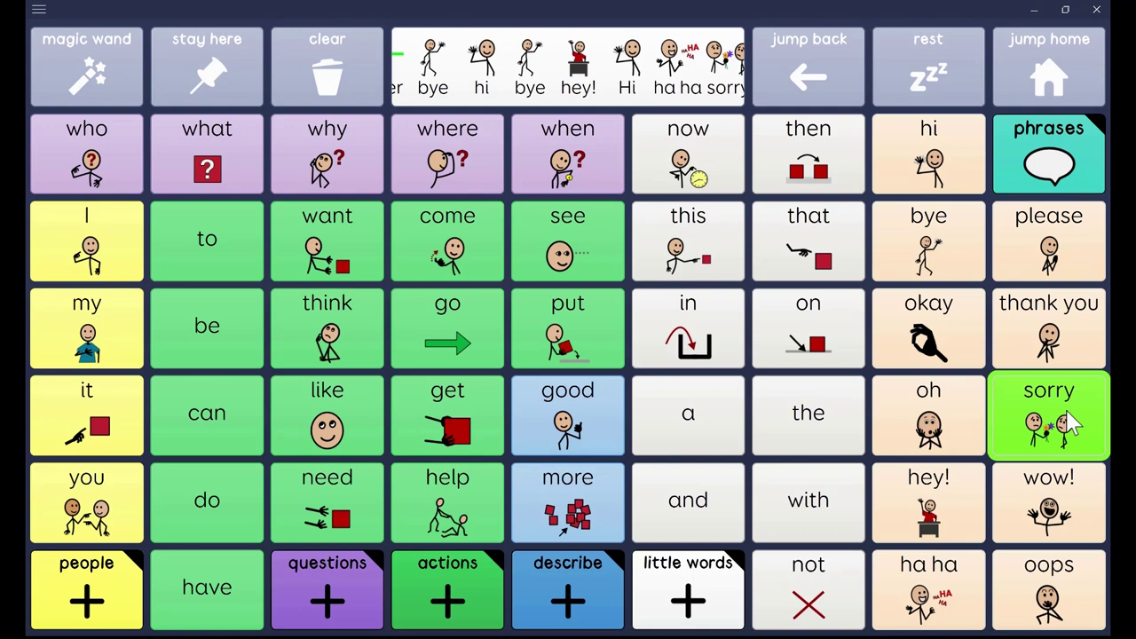
pyautogui.click(923, 159)
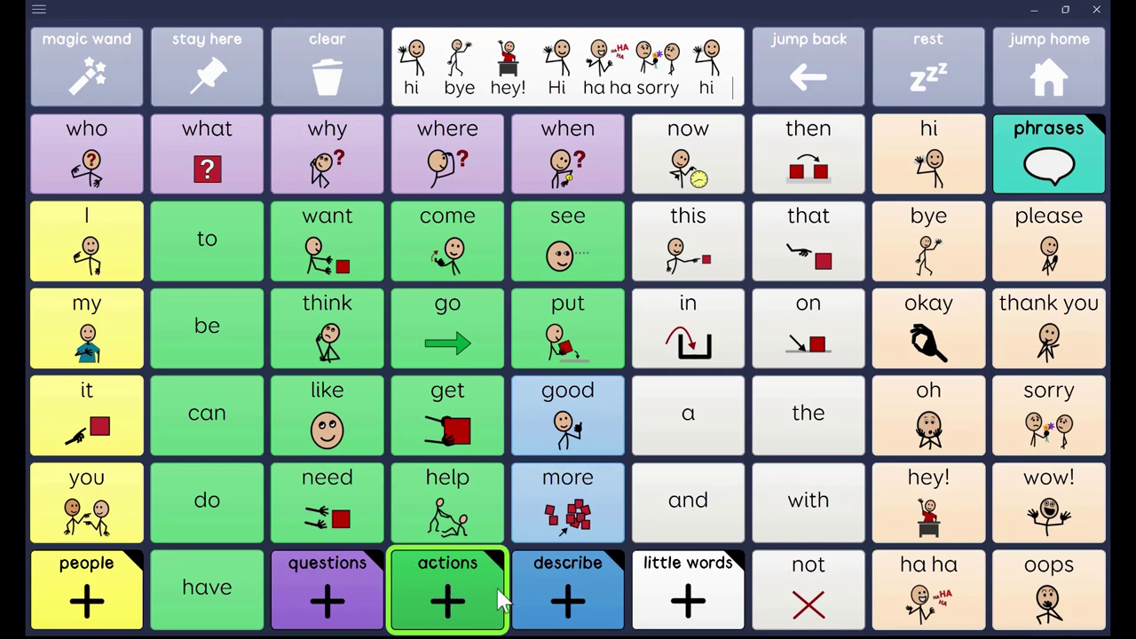
# On the describe page, clear the message and build 'Really quiet really difficult you're very smart'
pyautogui.click(559, 611)
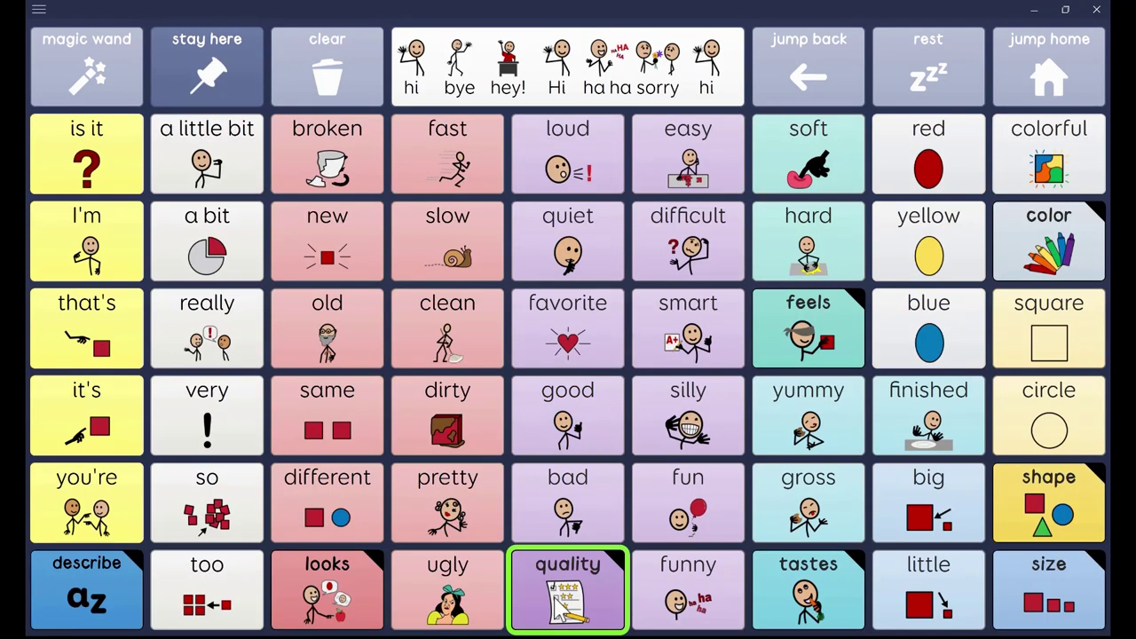
pyautogui.click(321, 78)
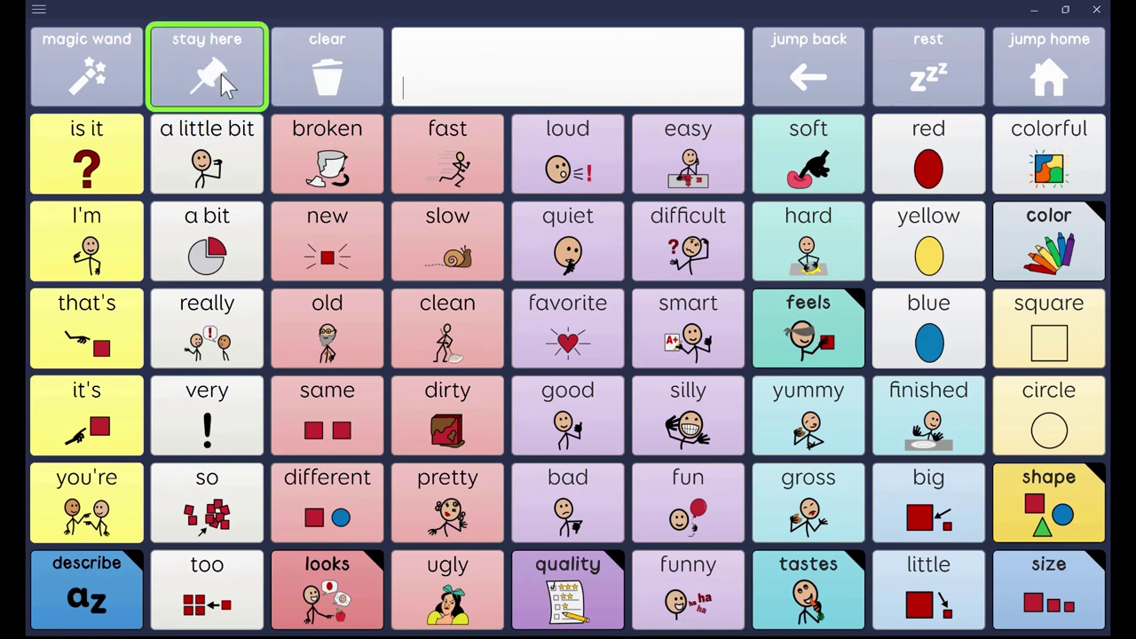
pyautogui.click(229, 340)
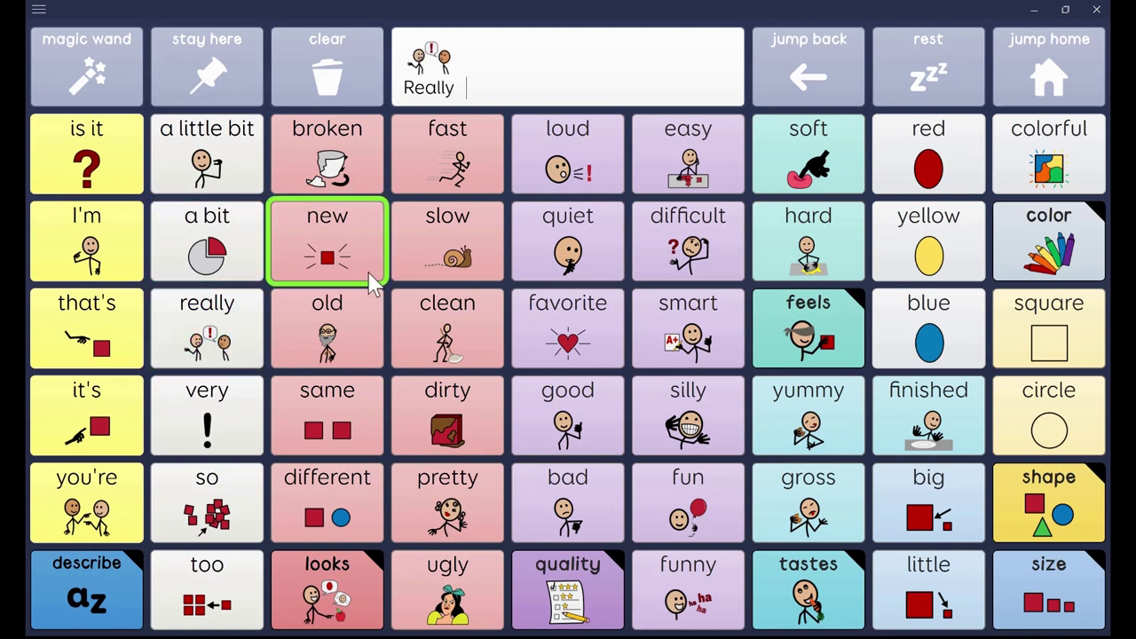
pyautogui.click(557, 257)
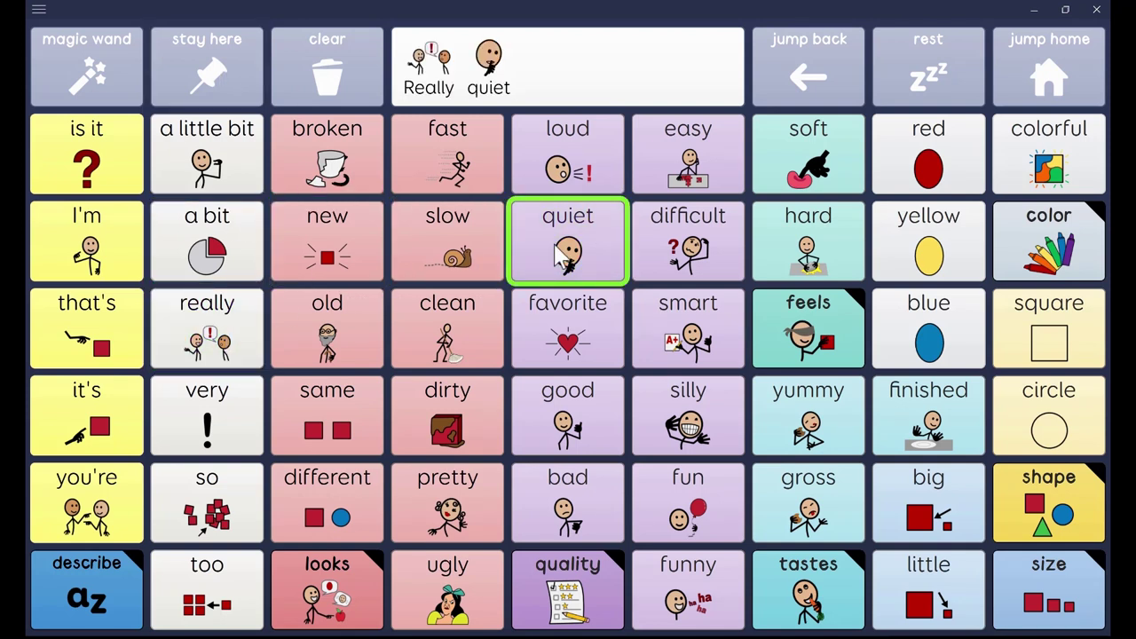
pyautogui.click(218, 333)
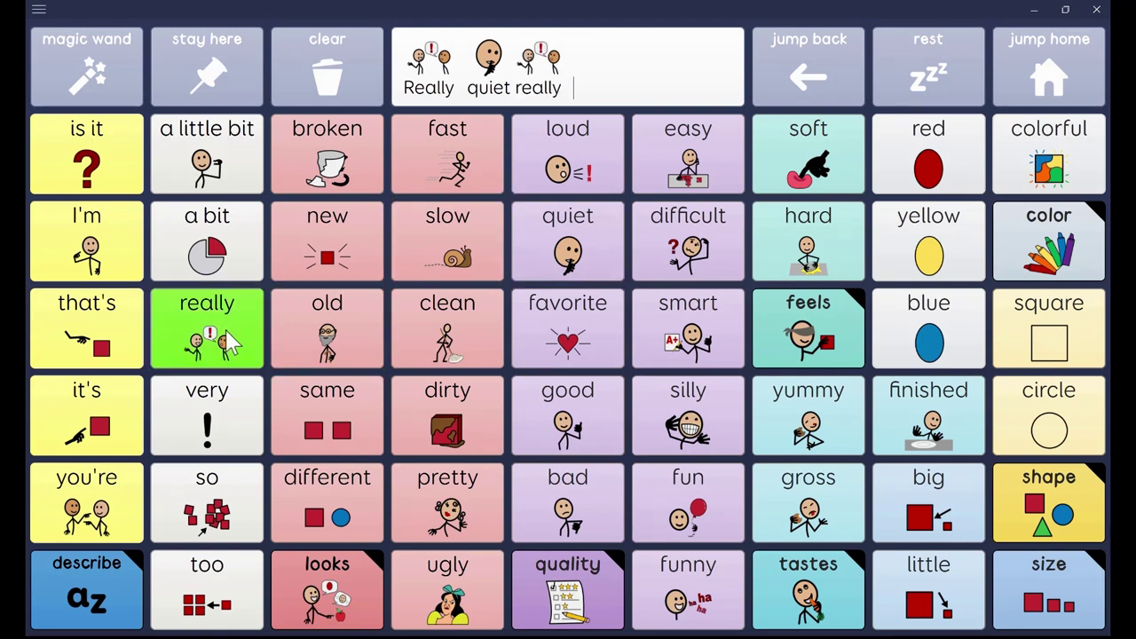
pyautogui.click(701, 255)
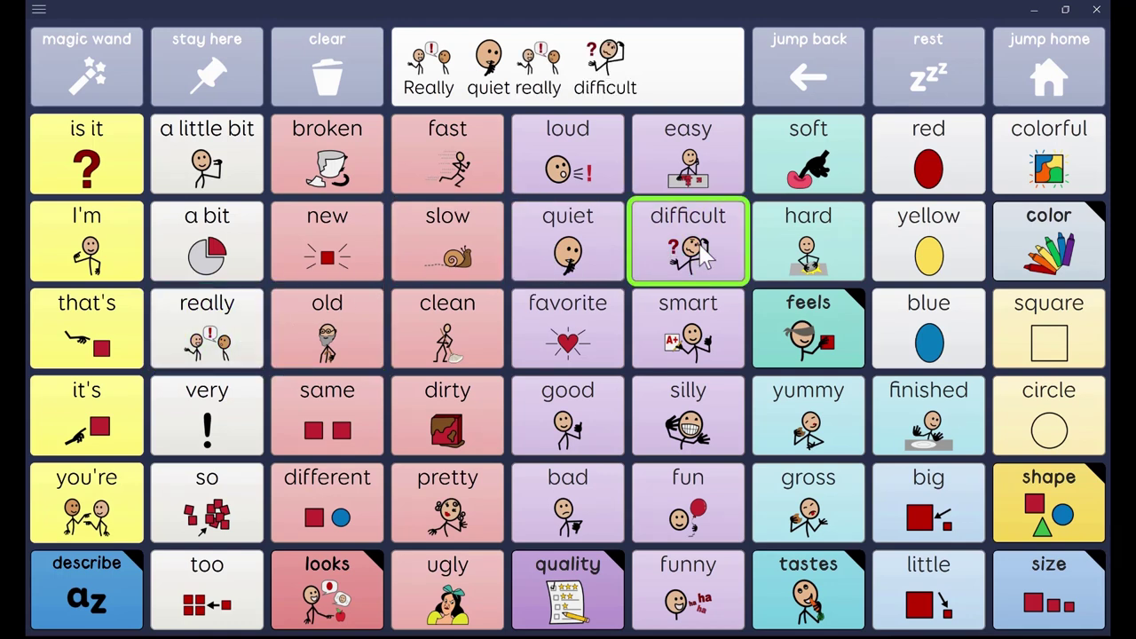
pyautogui.click(113, 505)
pyautogui.click(207, 422)
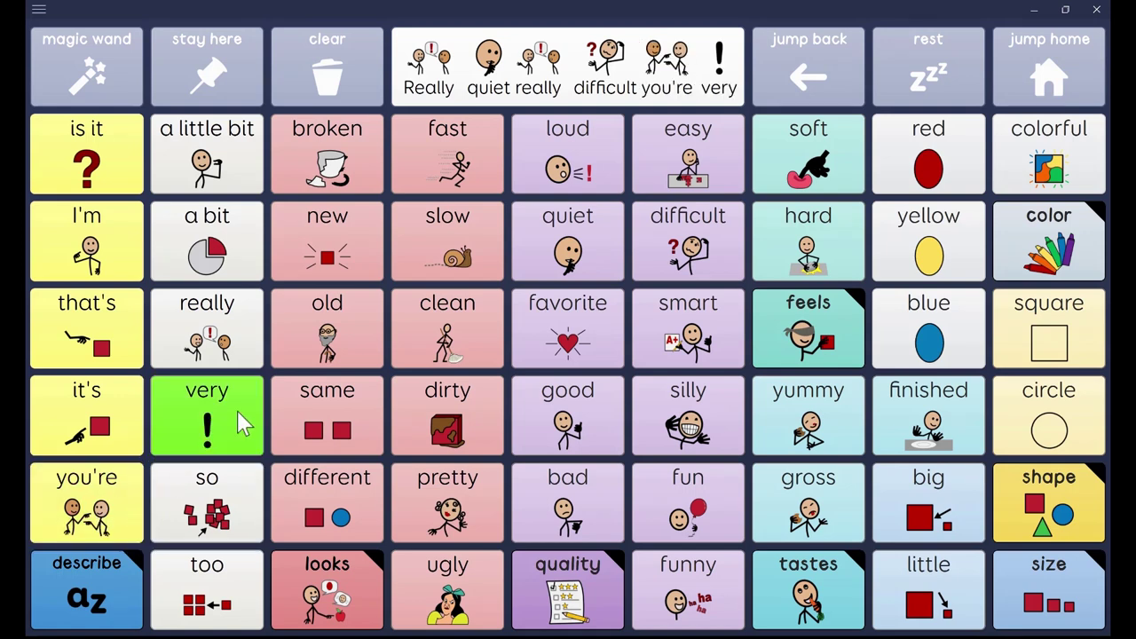
pyautogui.click(683, 333)
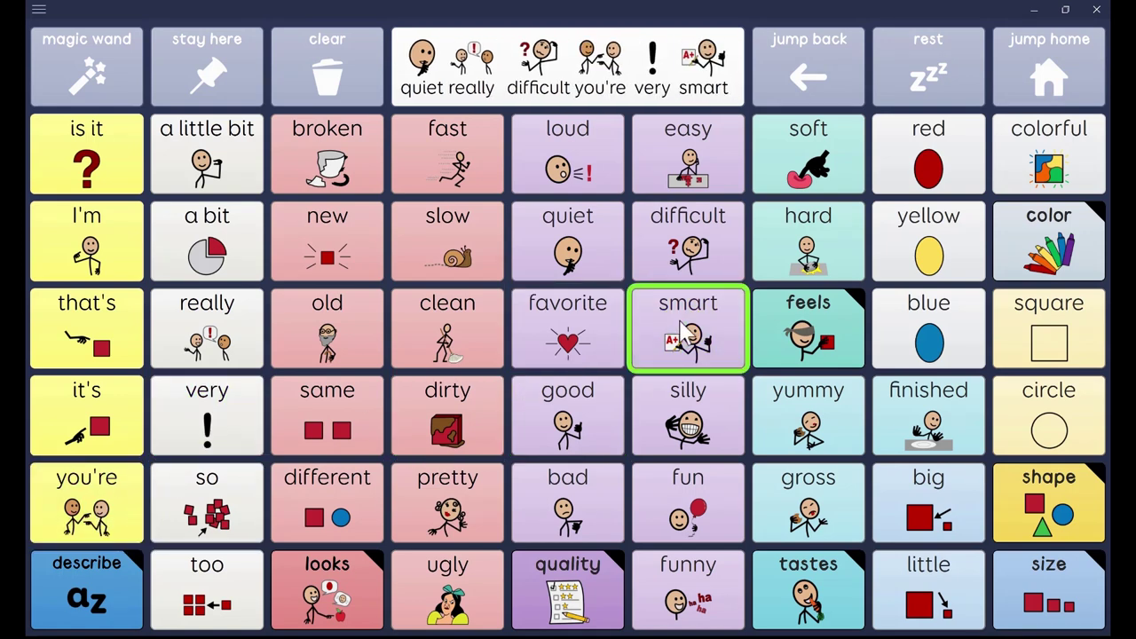